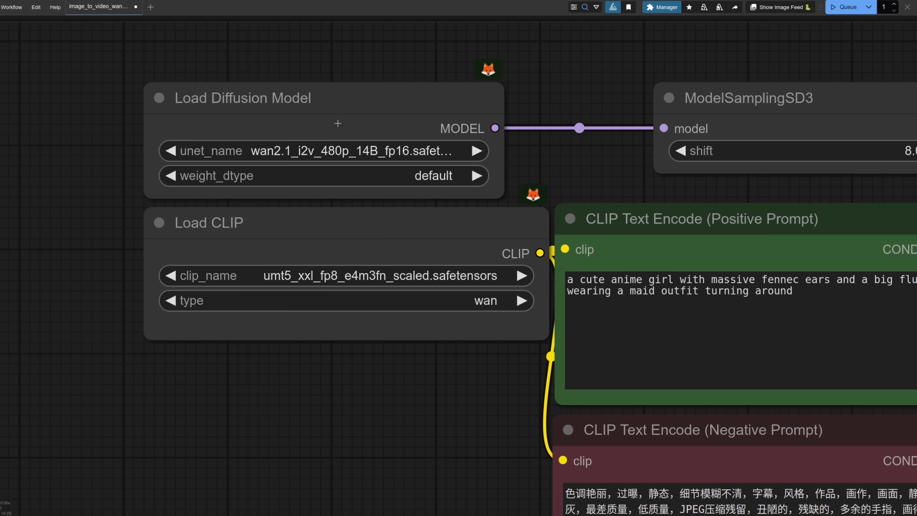
- Set Load Diffusion Model's unet_name to WAN/wan2.1_i2v_480p_14B_fp8
click(337, 123)
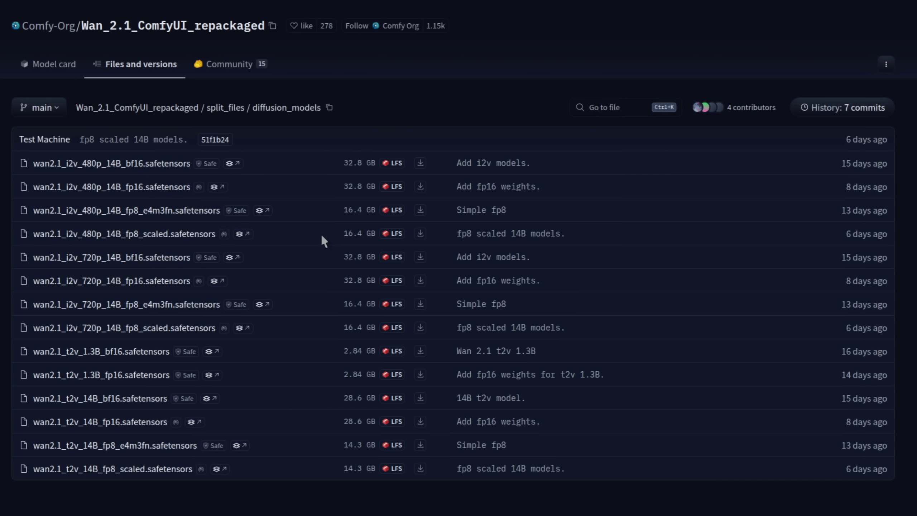
click(321, 234)
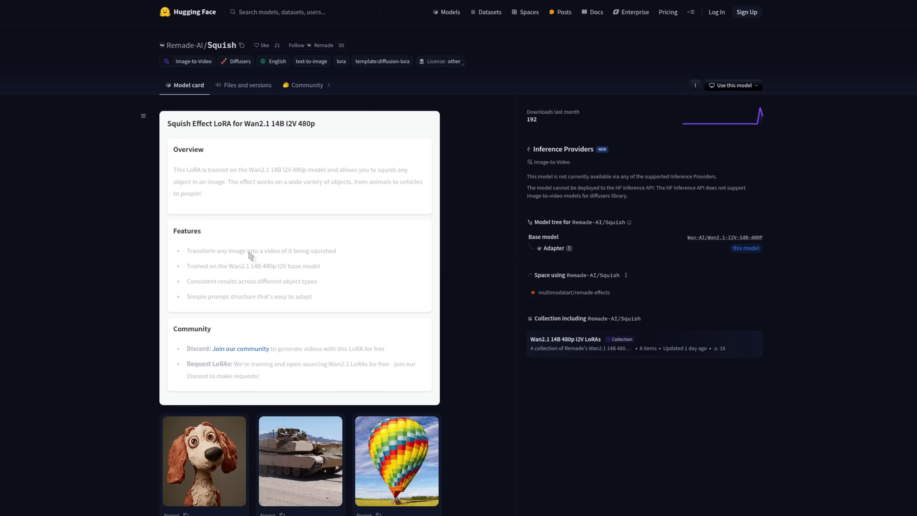
- Scroll down the Squish model card through its recommended settings and prompt template
scroll(414, 253, down, 3)
scroll(302, 209, down, 6)
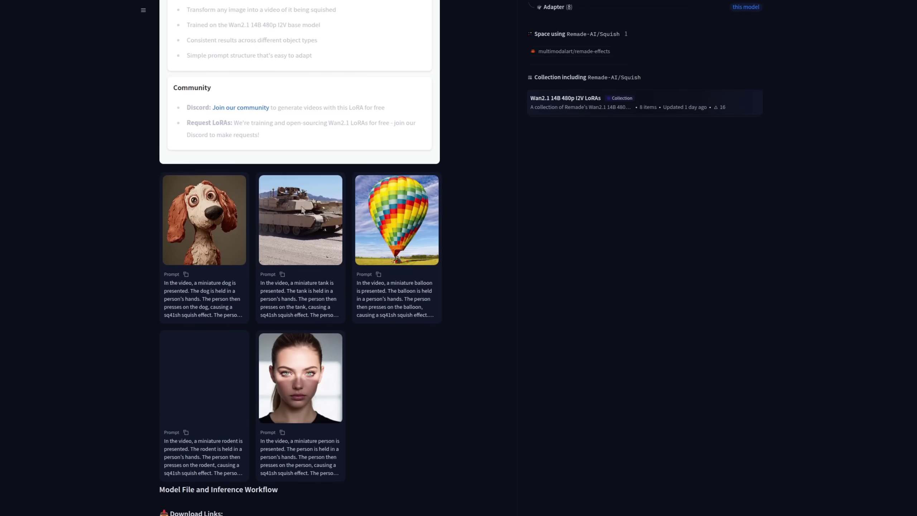
scroll(621, 268, down, 5)
scroll(245, 215, down, 8)
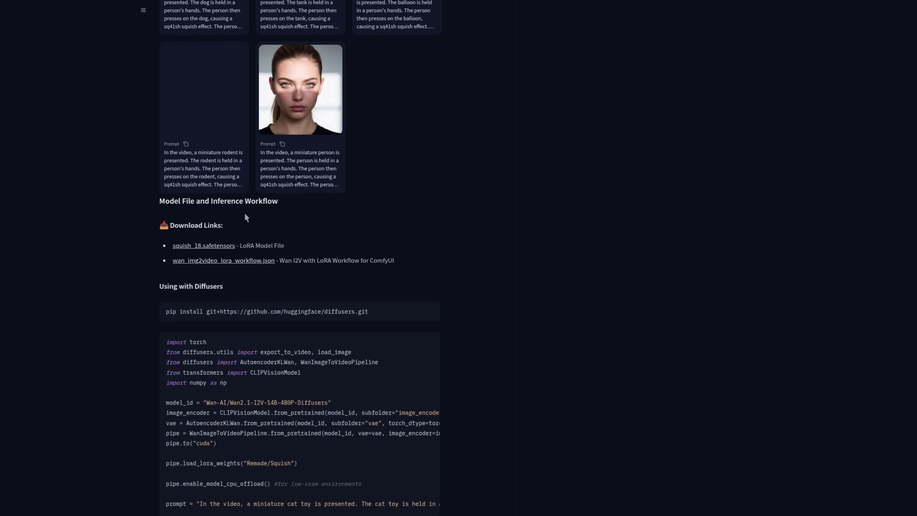
scroll(290, 199, down, 11)
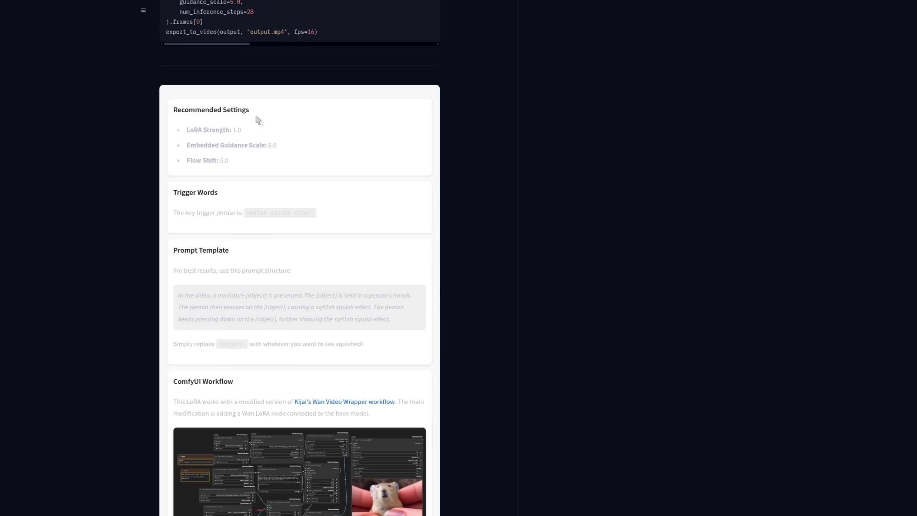
scroll(350, 209, down, 4)
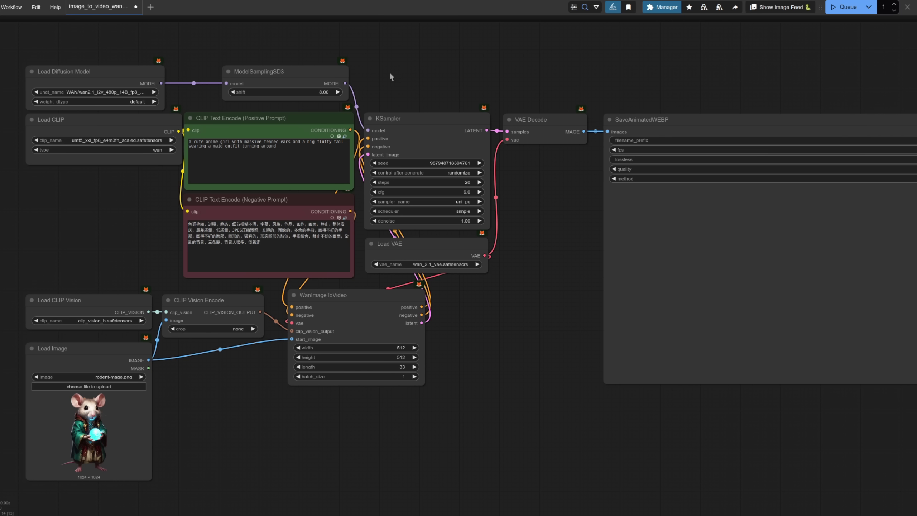
- Add a LoraLoaderModelOnly node to the canvas via a 'lora' node search
drag(392, 78, 526, 240)
scroll(359, 161, up, 2)
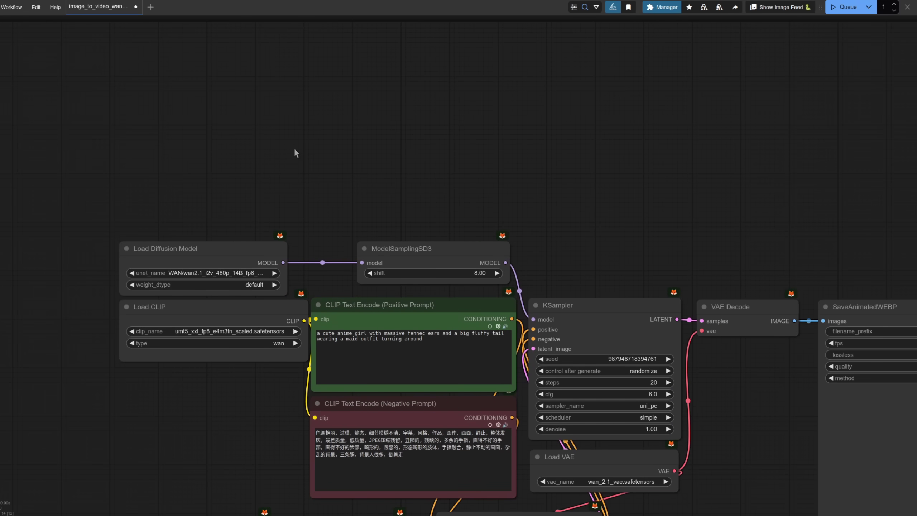
double_click(294, 148)
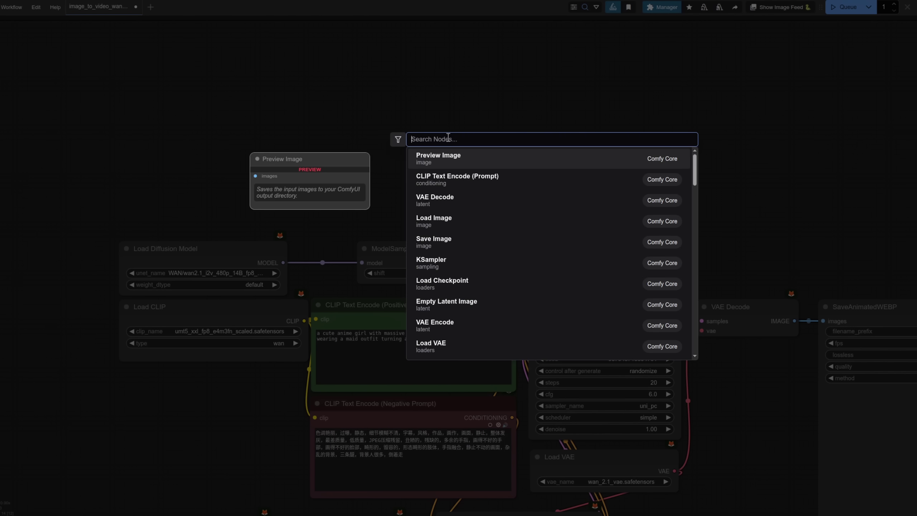
text(lora)
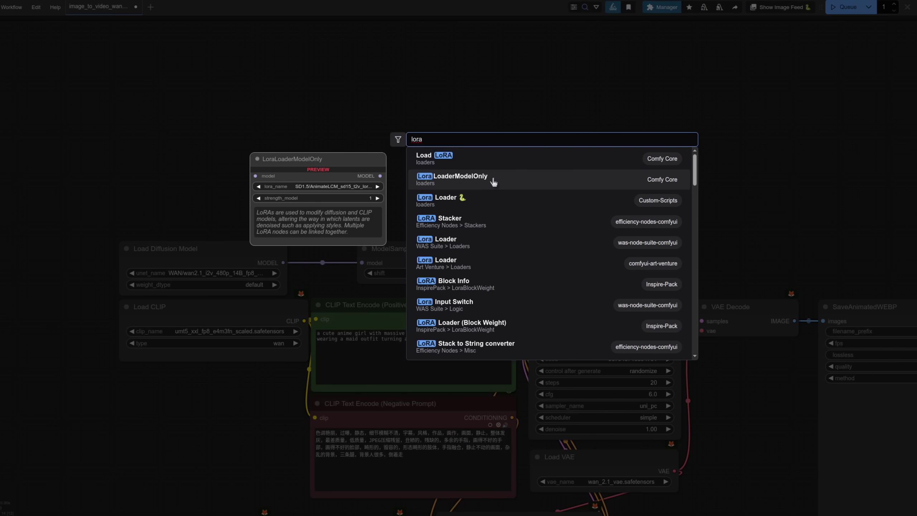
click(494, 181)
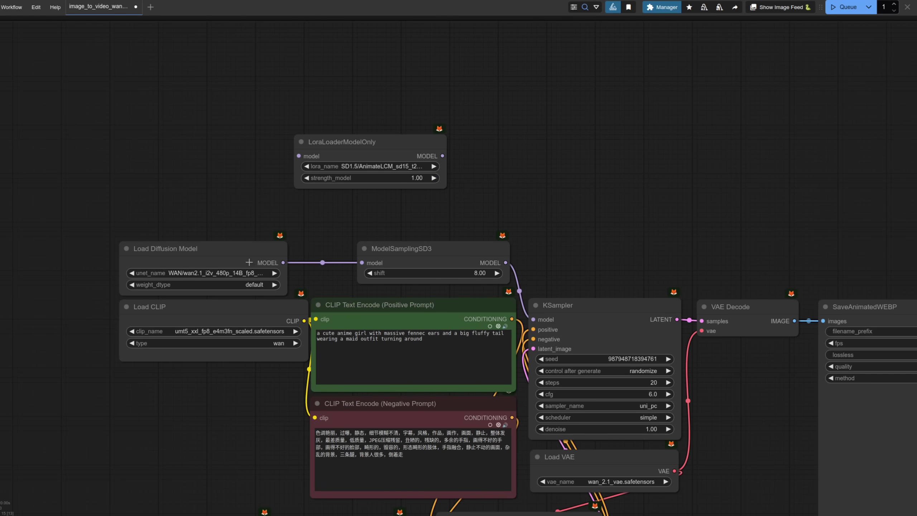
- Wire the LoRA loader between Load Diffusion Model and ModelSamplingSD3, loading WAN/squish_18.safetensors
drag(283, 262, 299, 156)
drag(442, 156, 372, 261)
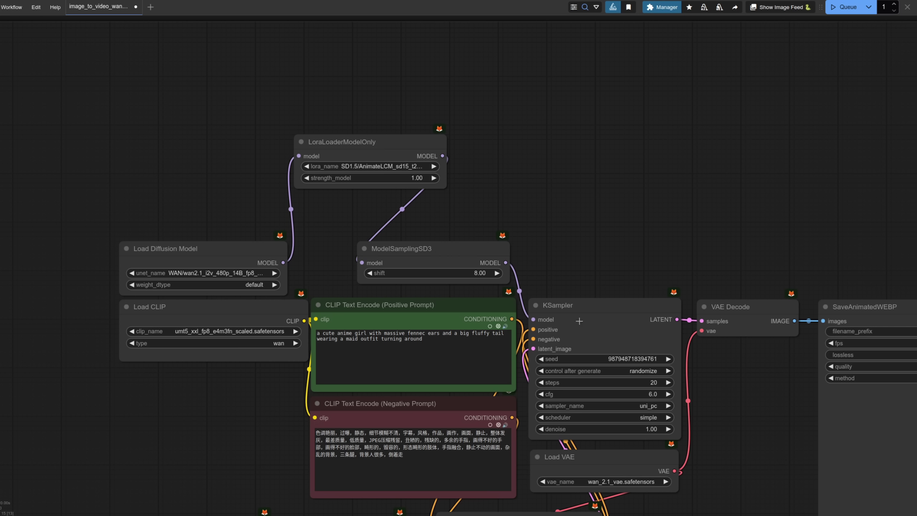
click(384, 167)
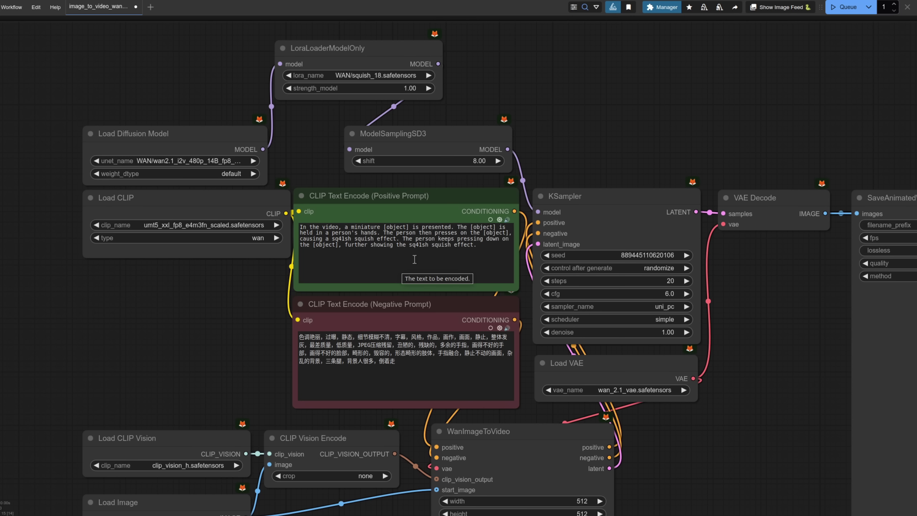
- Pan the canvas to bring the video output node and its preview into view
drag(826, 414, 418, 294)
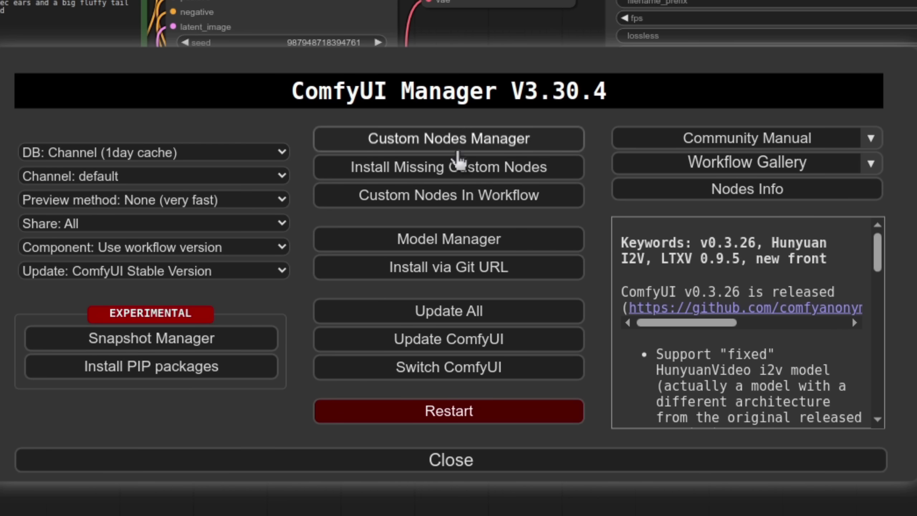
- Open the Custom Nodes Manager list of installable node packs
click(459, 148)
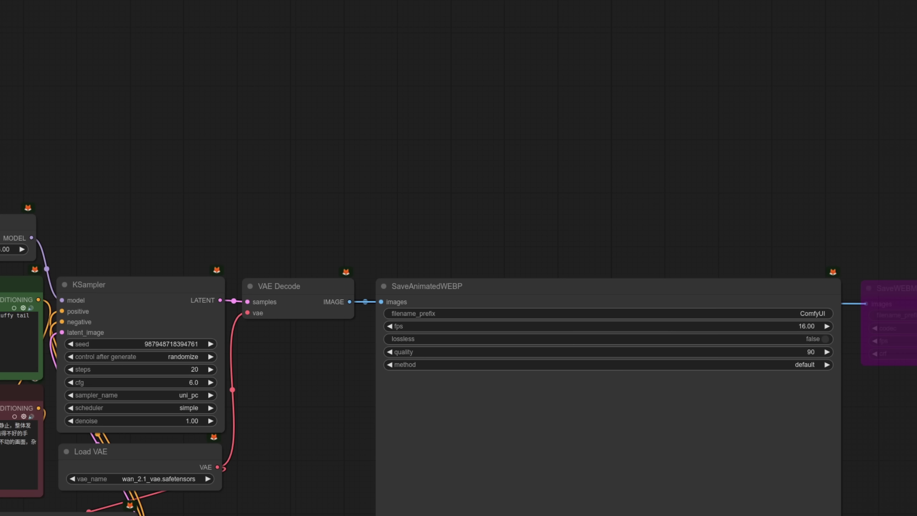
- Add a SamplerCustomNoiseDuo node and move KSampler's model, prompt and latent links onto it
drag(163, 287, 183, 108)
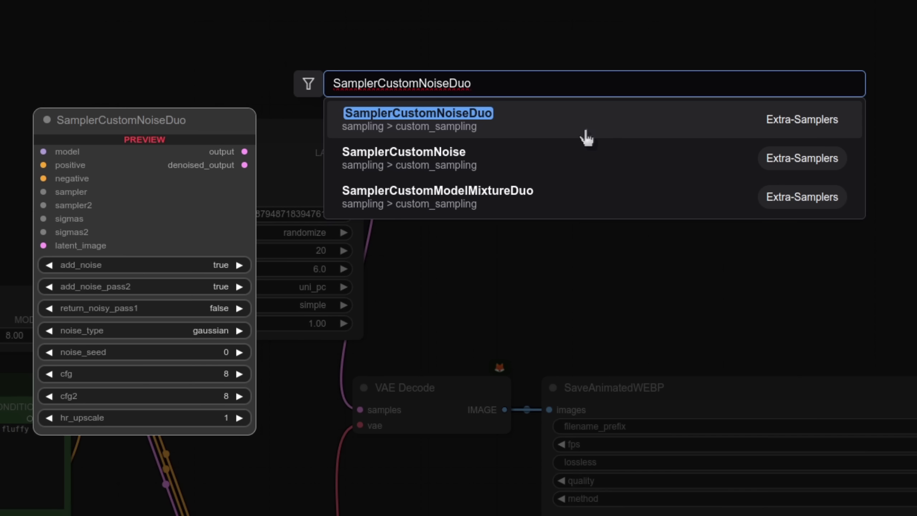
click(584, 132)
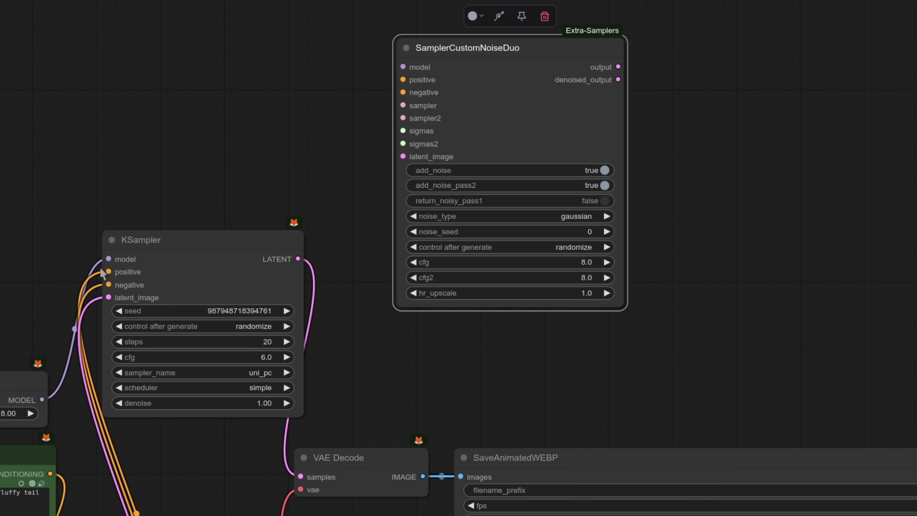
drag(108, 259, 403, 67)
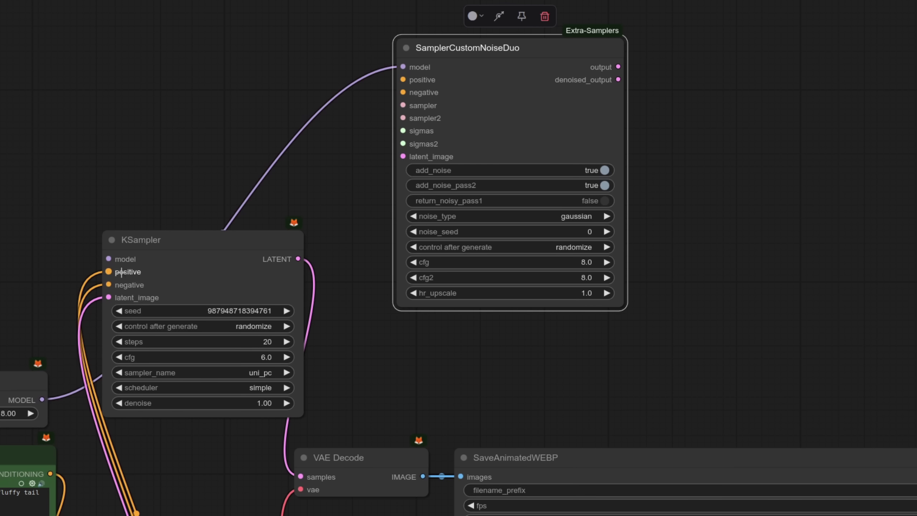
drag(108, 272, 403, 92)
drag(109, 297, 403, 157)
- Connect denoised_output to VAE Decode and delete the old KSampler
drag(617, 79, 300, 476)
click(202, 240)
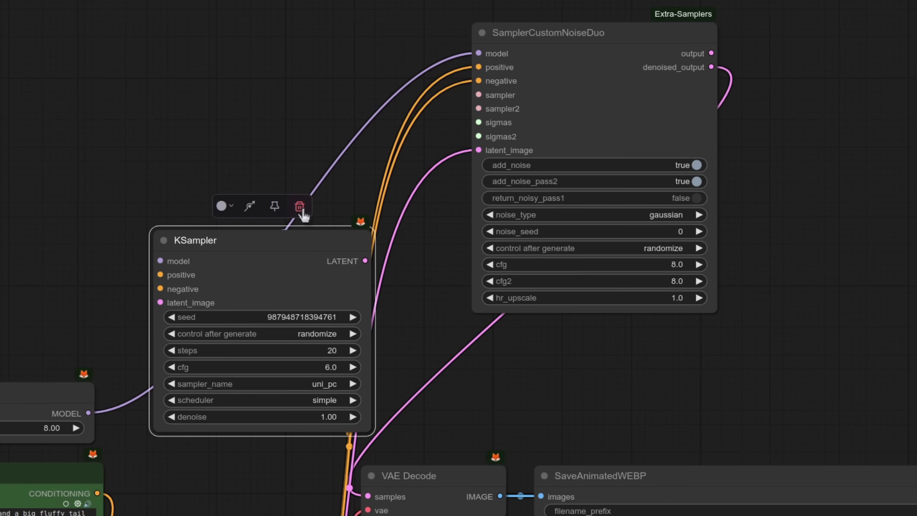
click(301, 207)
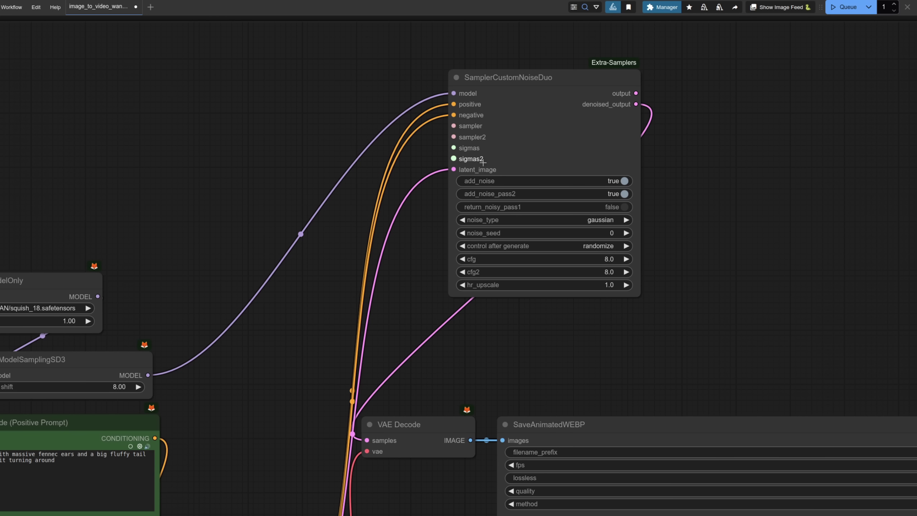
- Attach two euler KSamplerSelect nodes and a SplitSigmas node to the dual sampler's inputs
drag(454, 126, 246, 153)
click(338, 120)
click(375, 199)
drag(454, 147, 260, 221)
click(373, 372)
drag(381, 250, 454, 159)
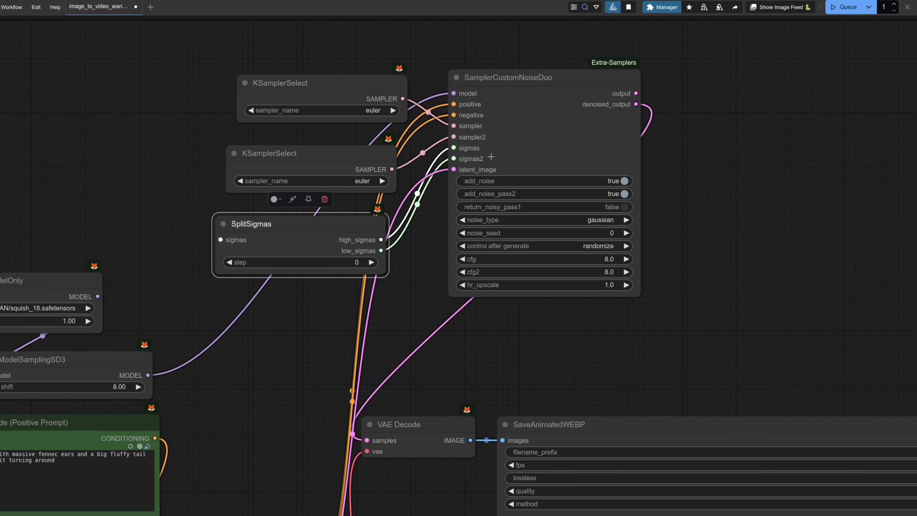
- Feed SplitSigmas from a new BasicScheduler driven by ModelSamplingSD3's MODEL output
drag(273, 415, 554, 414)
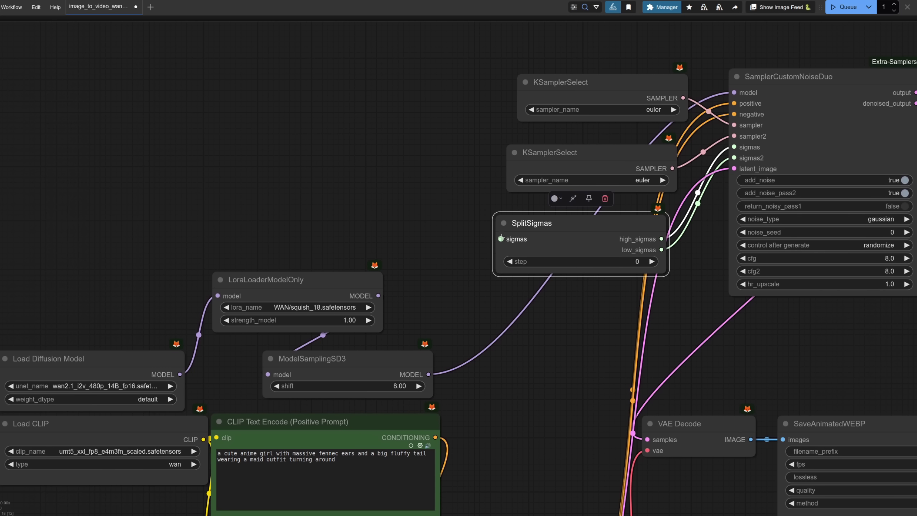
drag(501, 239, 336, 157)
click(414, 206)
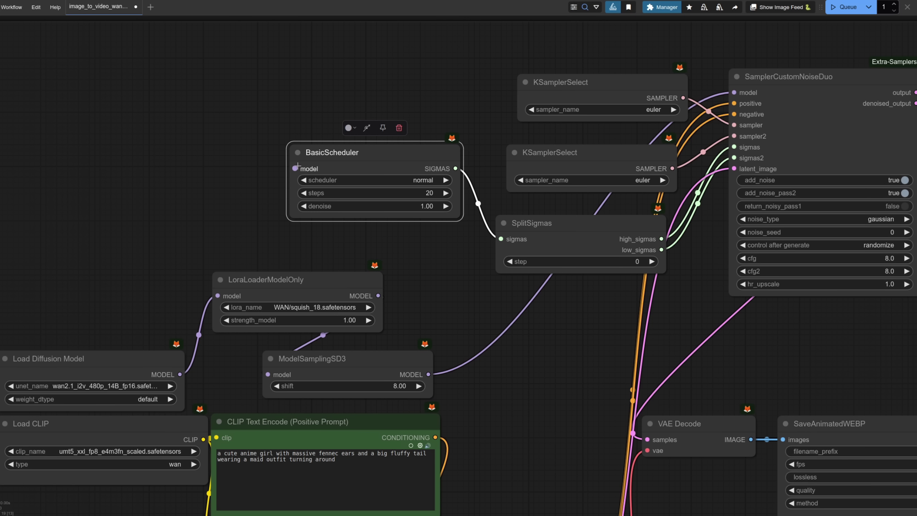
drag(428, 374, 295, 168)
drag(587, 353, 507, 343)
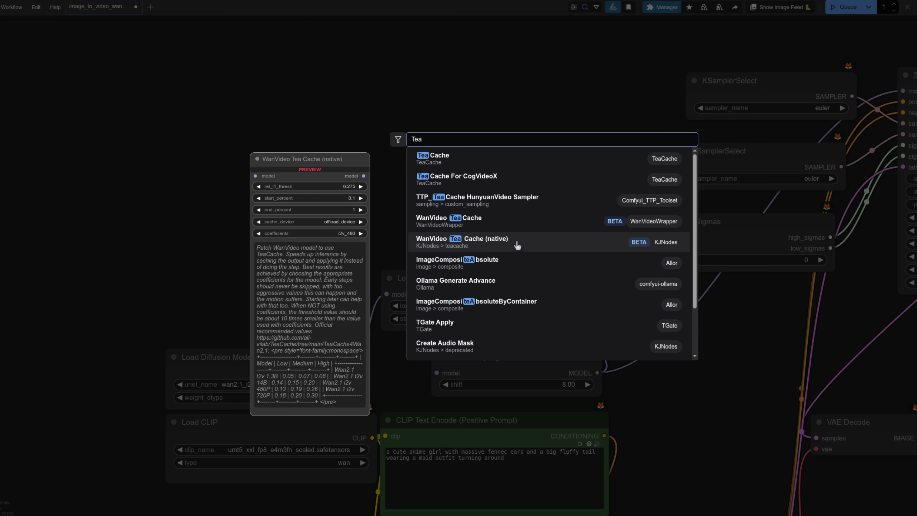
- Insert a WanVideo Tea Cache (native) node between Load Diffusion Model and the LoRA loader
click(516, 243)
drag(376, 168, 331, 152)
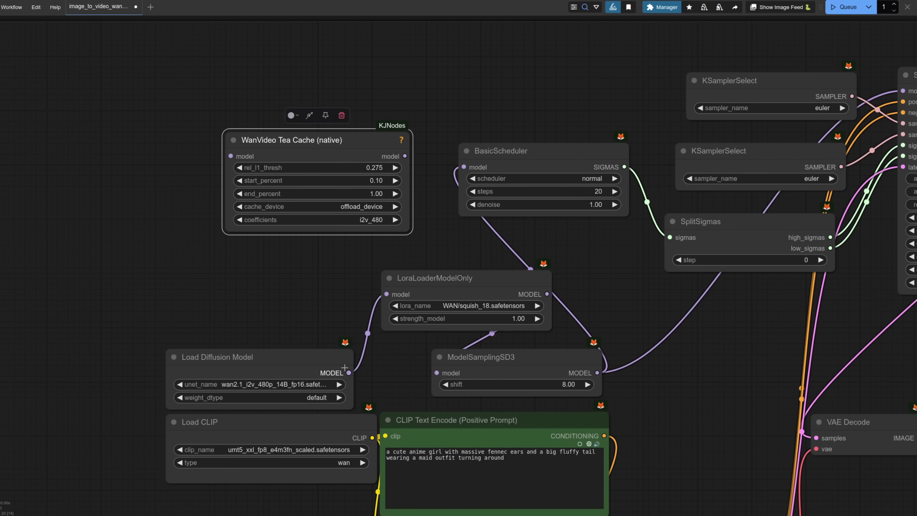
drag(346, 372, 231, 156)
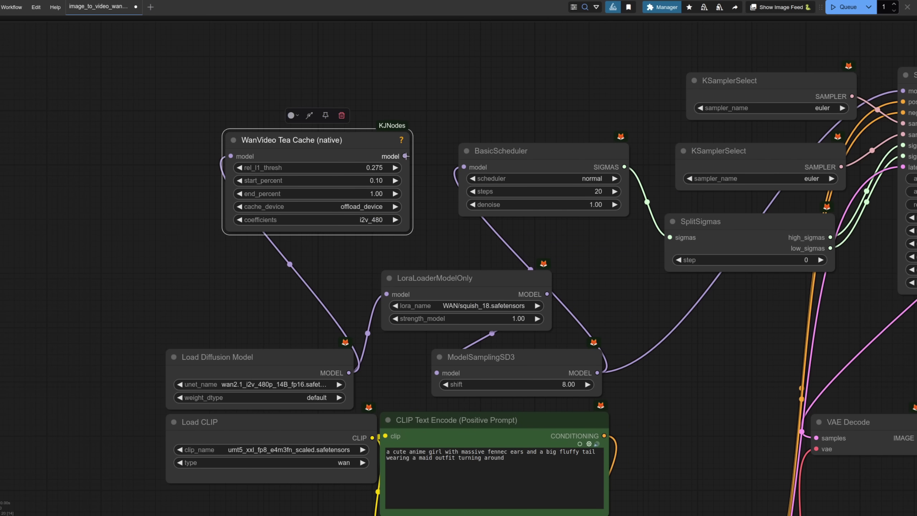
drag(405, 156, 390, 281)
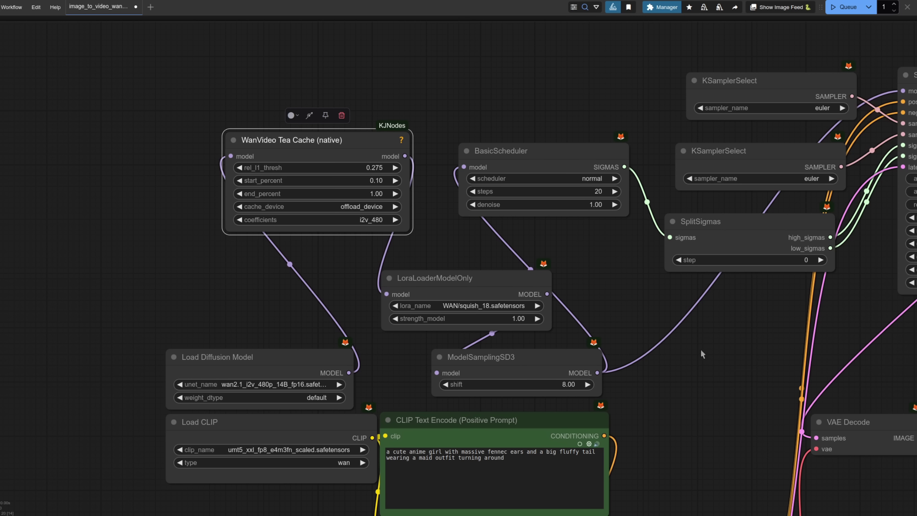
drag(701, 348, 499, 338)
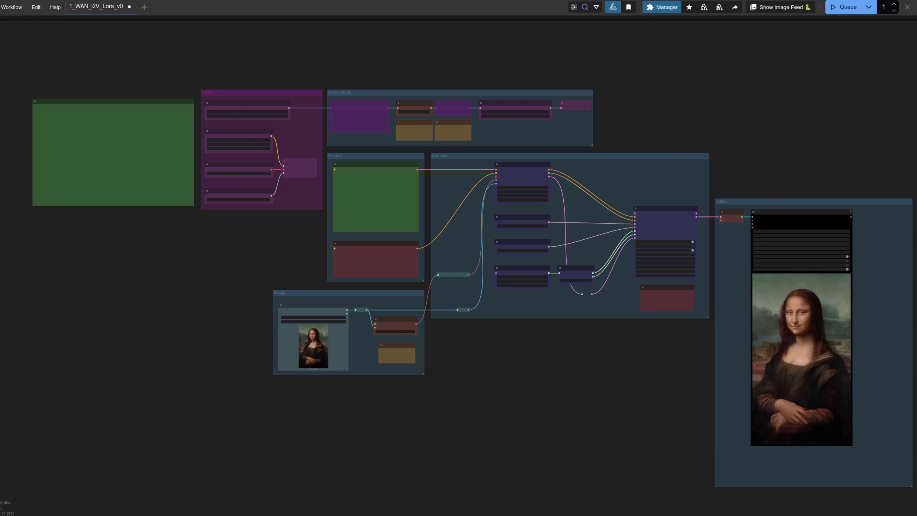
scroll(567, 213, up, 3)
scroll(567, 208, up, 8)
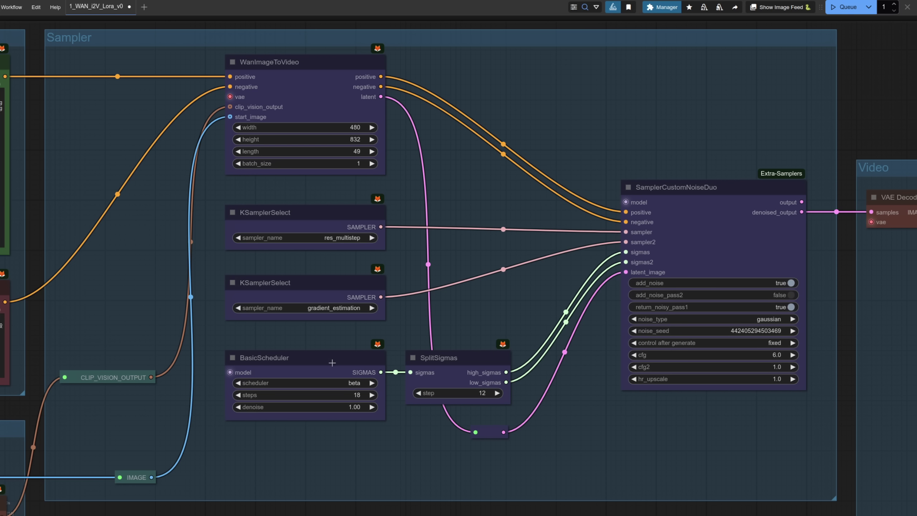
click(299, 226)
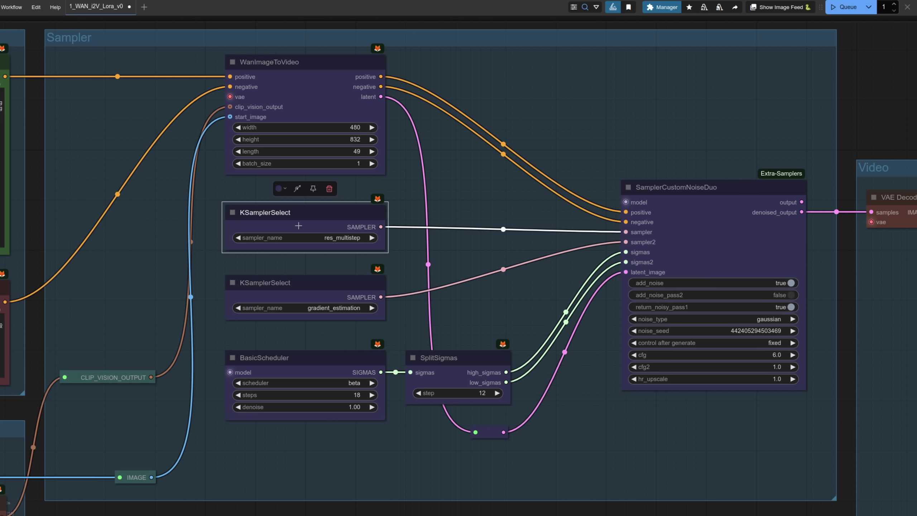
scroll(424, 174, up, 4)
click(424, 174)
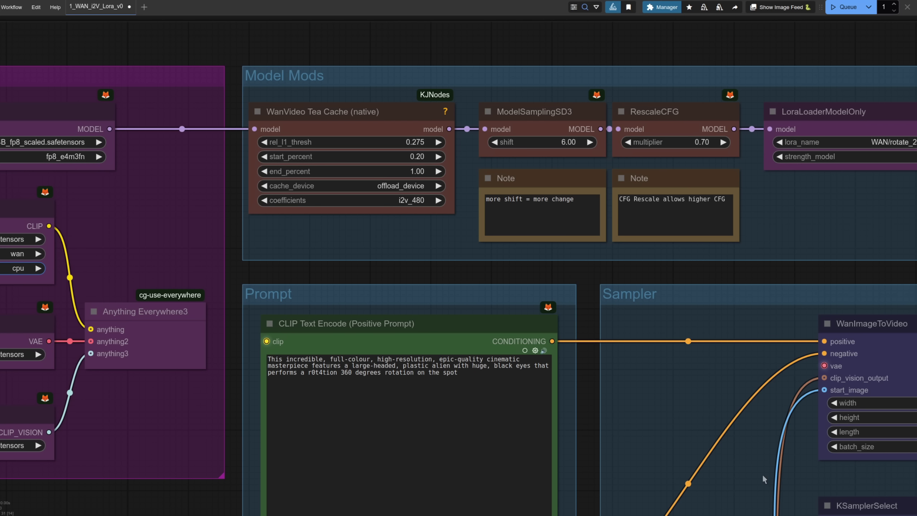
drag(762, 474, 437, 180)
drag(858, 242, 820, 105)
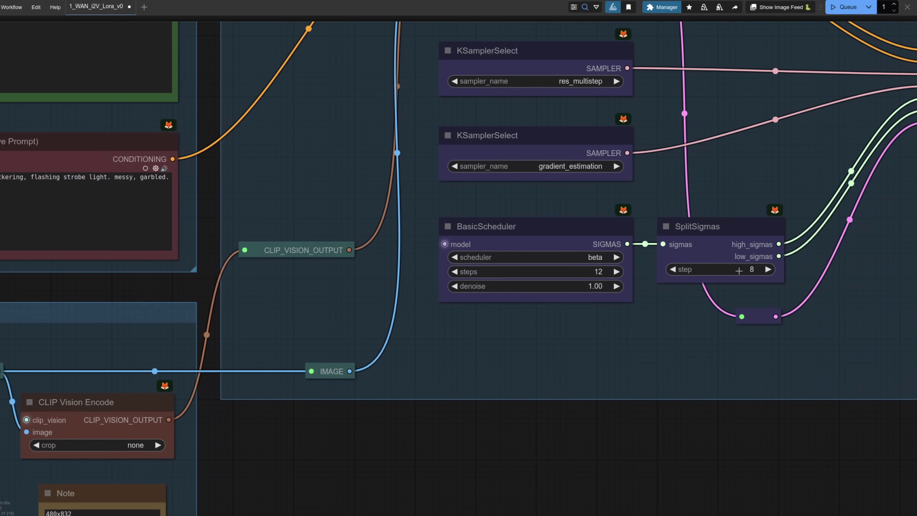
drag(456, 453, 864, 283)
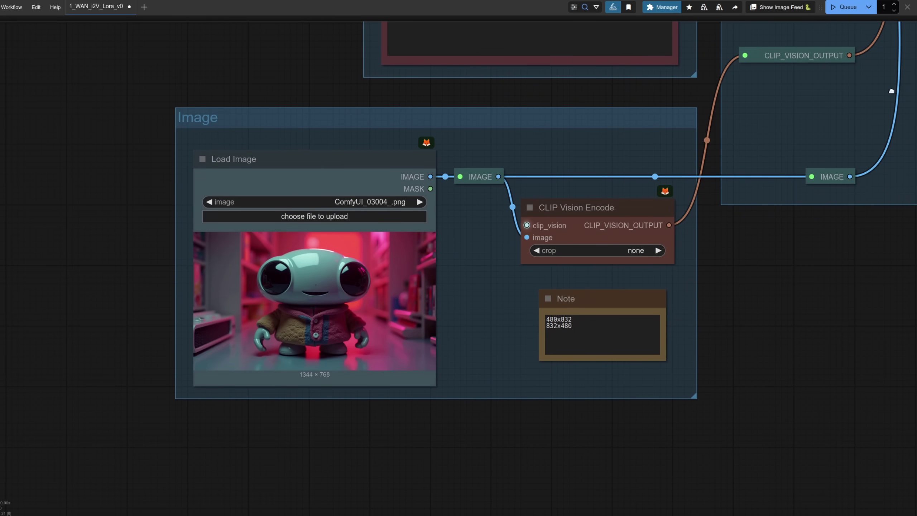
drag(892, 91, 660, 513)
drag(901, 146, 877, 400)
scroll(651, 276, up, 2)
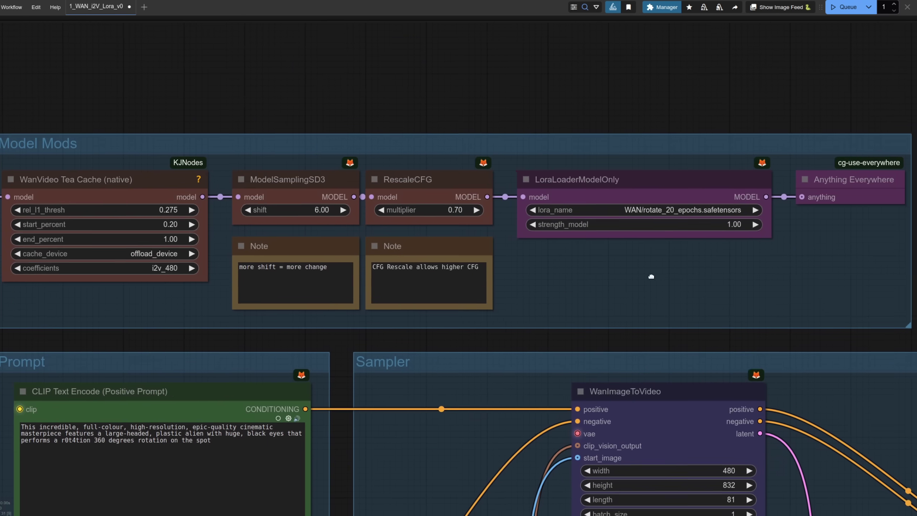
drag(651, 276, 558, 241)
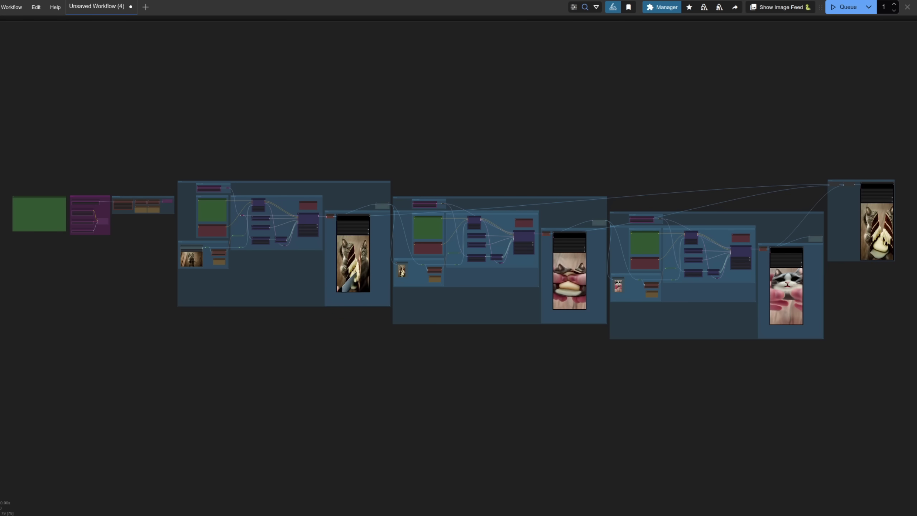
- Zoom into the first group's Video Combine node in the chained workflow
scroll(365, 218, up, 20)
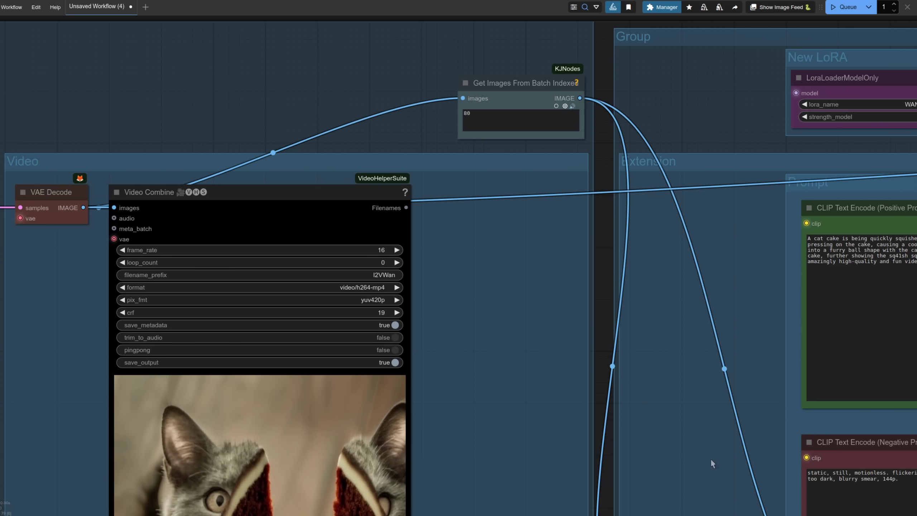
drag(710, 459, 552, 79)
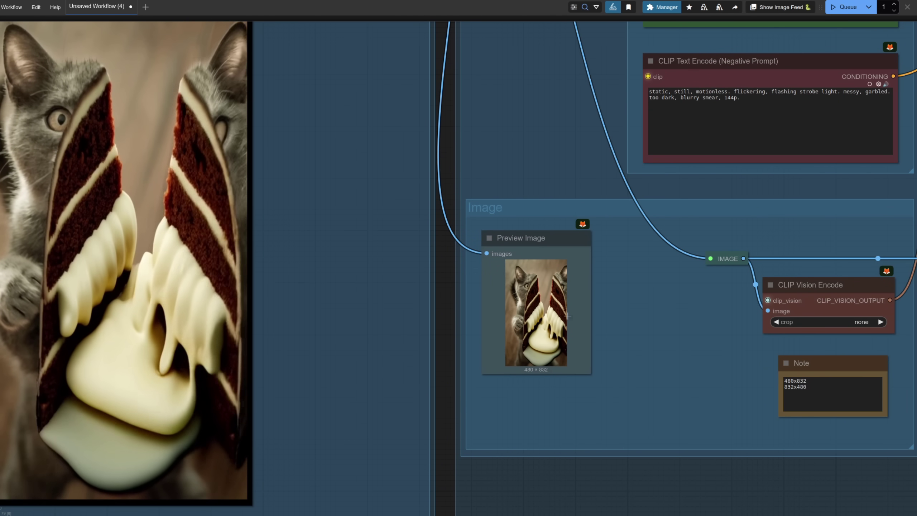
drag(610, 417, 536, 428)
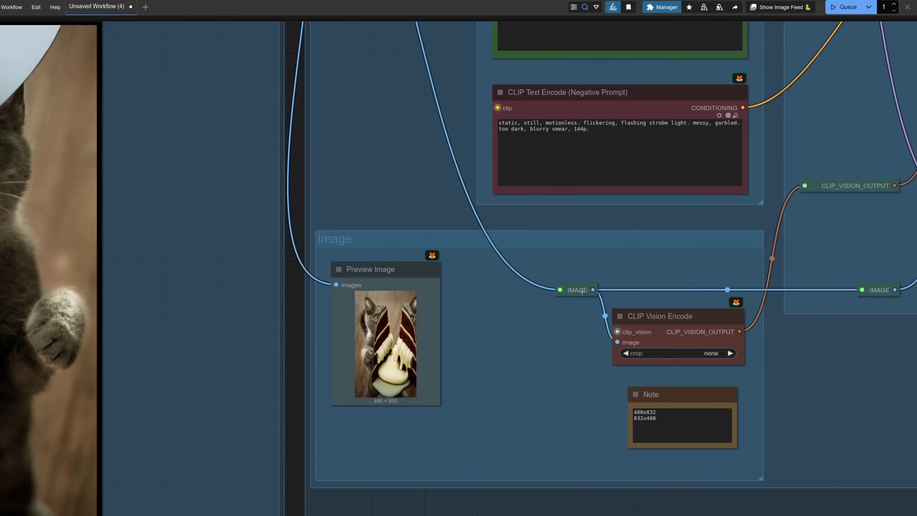
scroll(856, 366, down, 5)
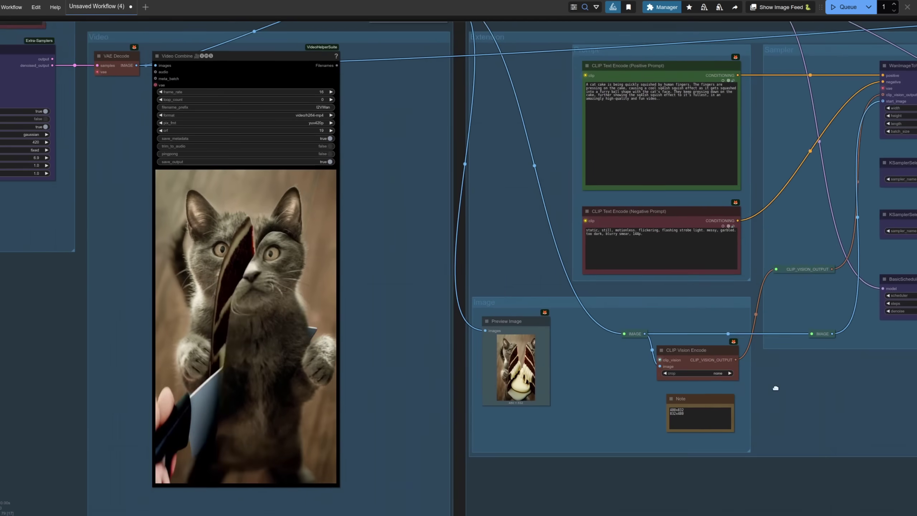
scroll(585, 247, up, 8)
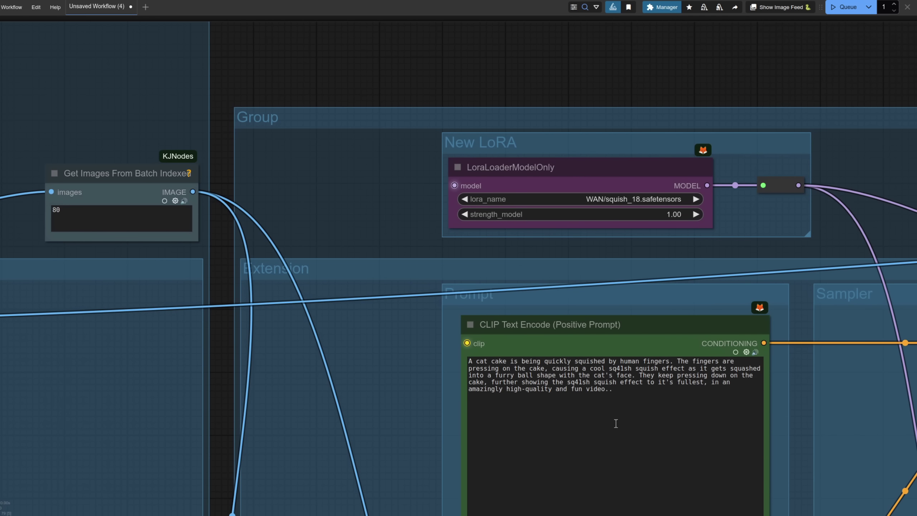
drag(852, 437, 358, 244)
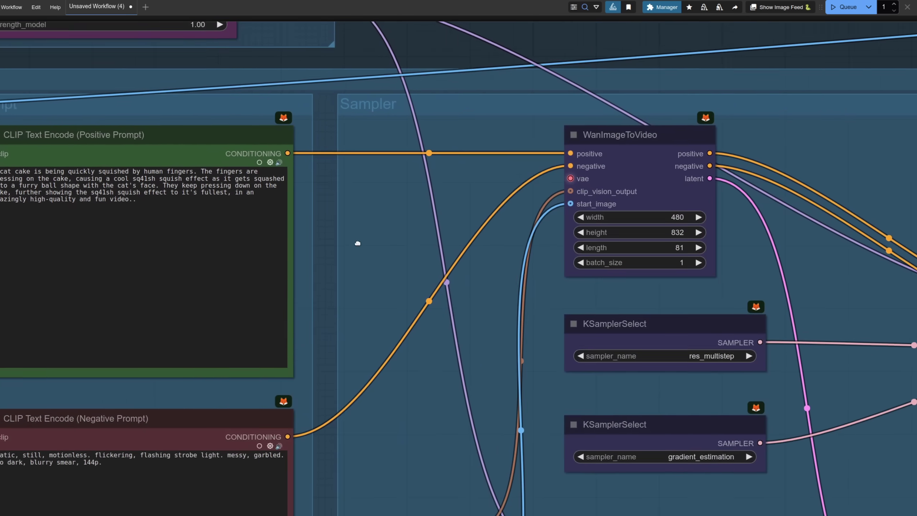
scroll(770, 158, down, 2)
drag(769, 158, 278, 224)
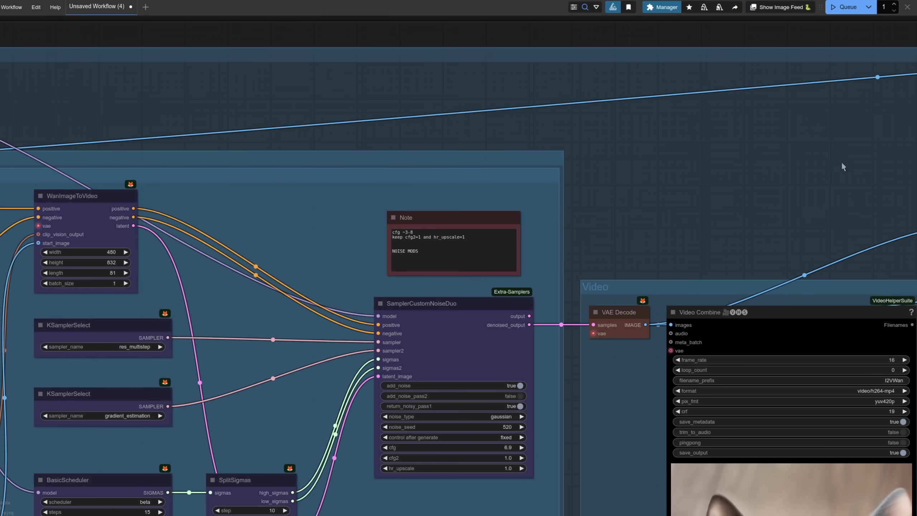
drag(839, 168, 385, 20)
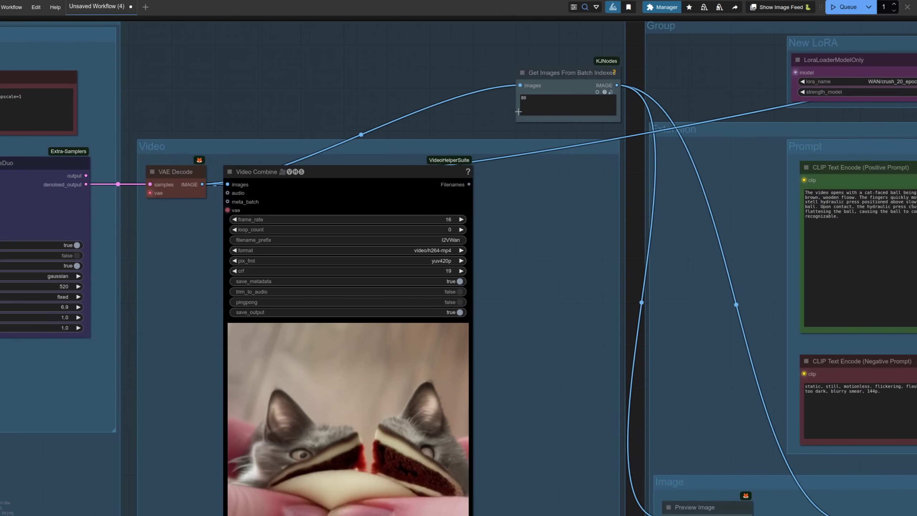
drag(561, 370, 401, 240)
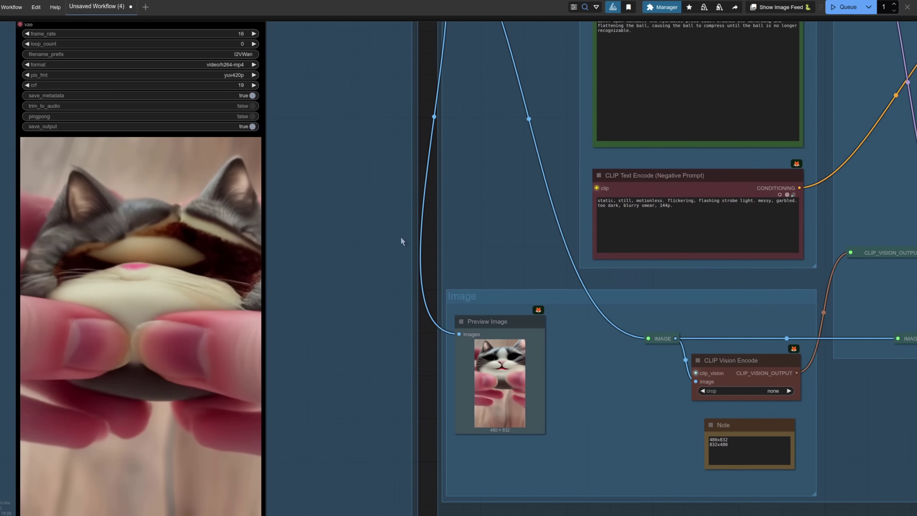
drag(554, 145, 459, 370)
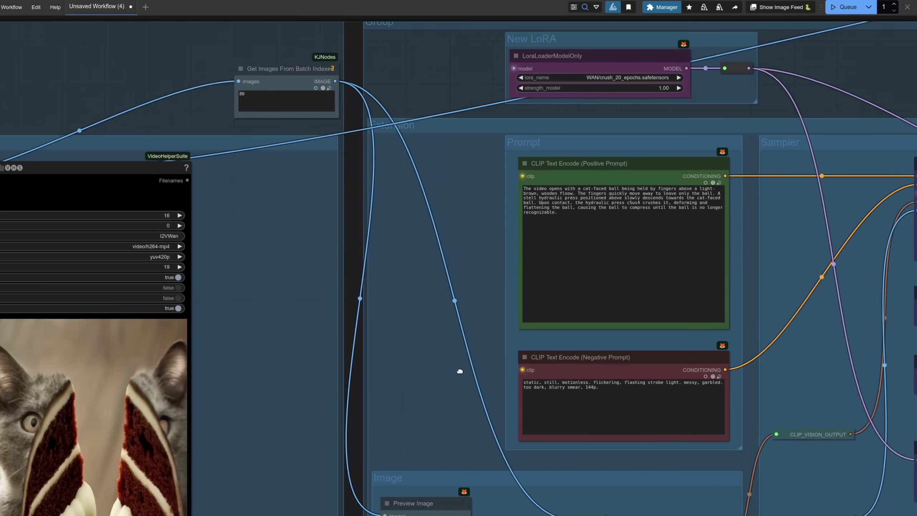
drag(584, 114, 570, 222)
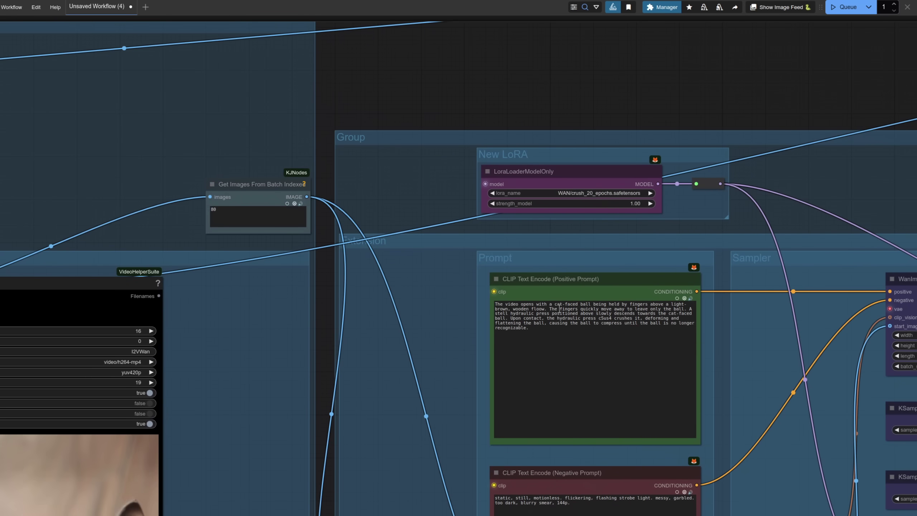
drag(895, 194, 895, 427)
scroll(447, 136, down, 3)
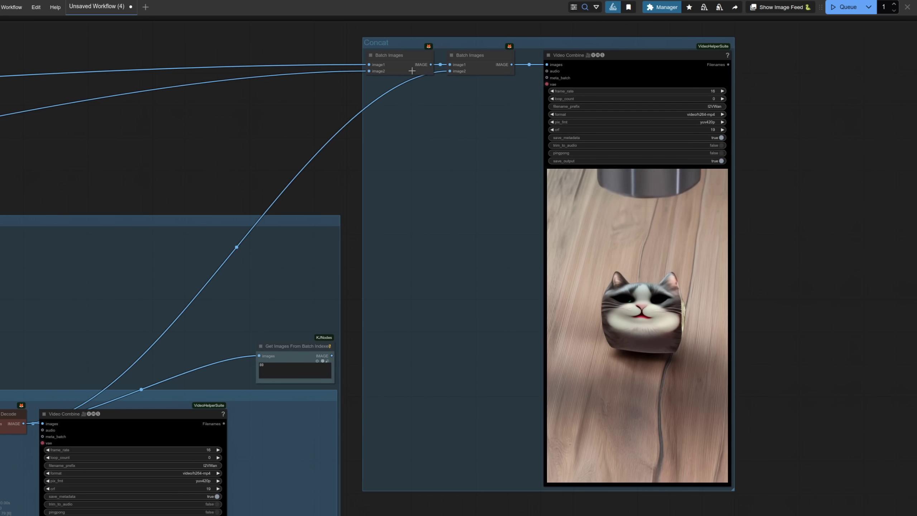